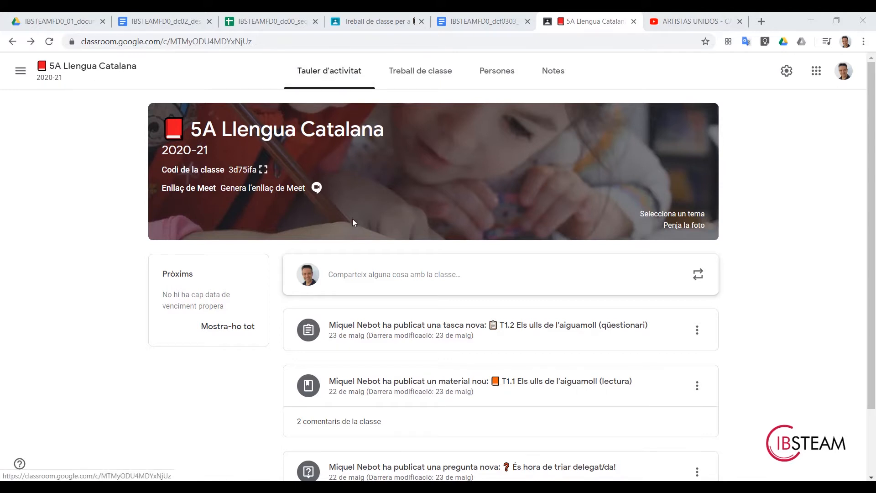
Compare the posts on the 5A Llengua Catalana activity board (Tauler d'activitat) with the topics under Treball de classe.
scroll(380, 388, down, 2)
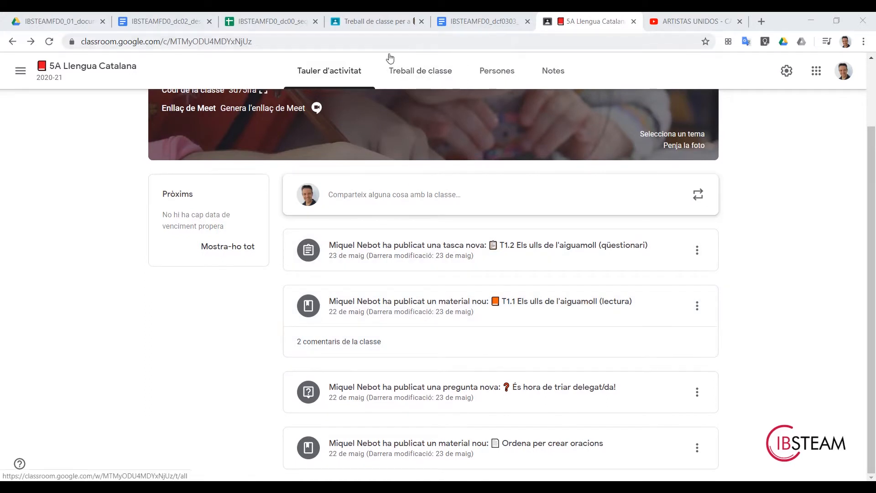
click(430, 79)
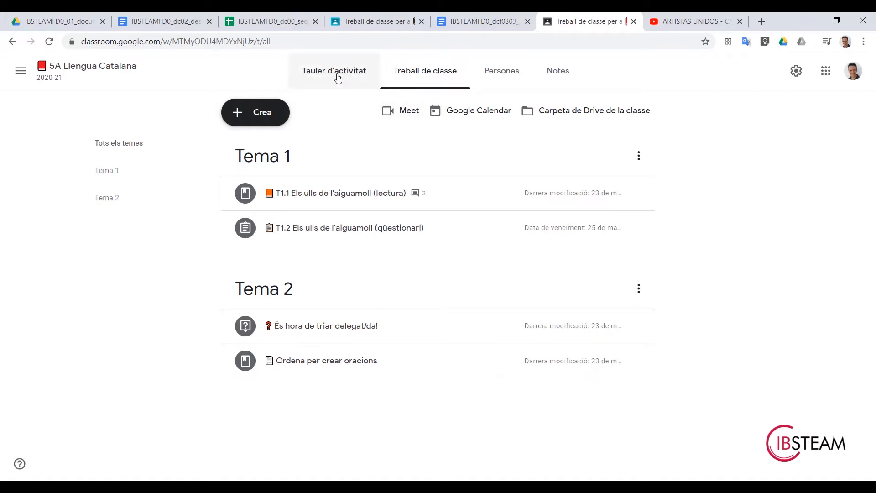
click(339, 79)
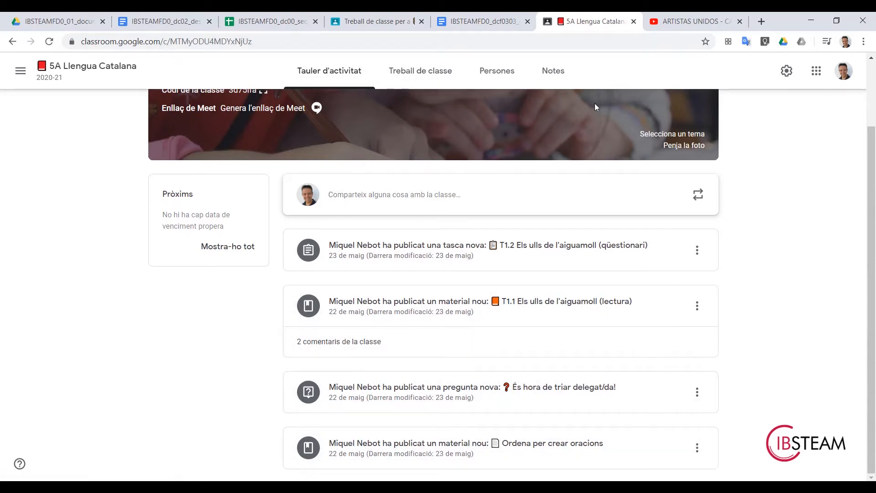
click(420, 73)
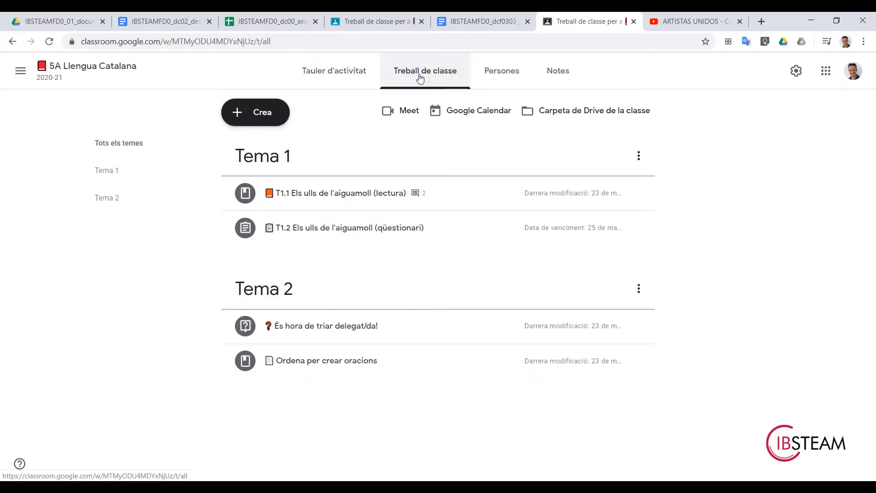
click(341, 71)
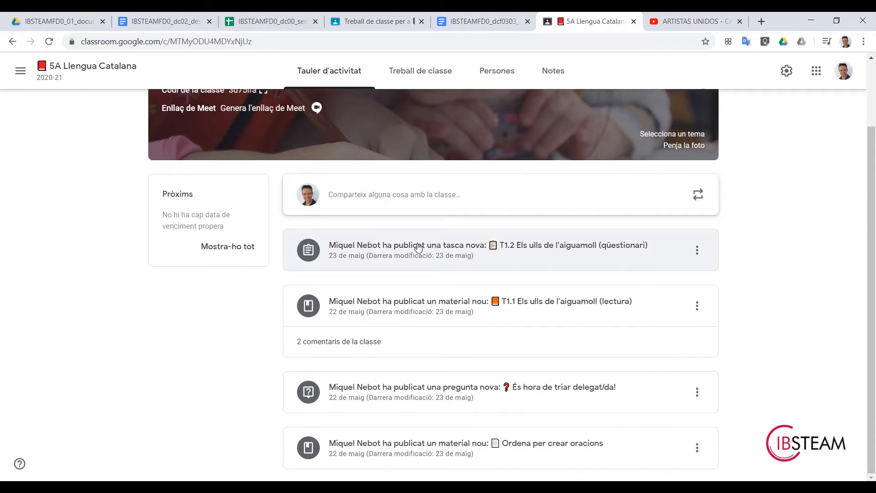
scroll(441, 255, up, 2)
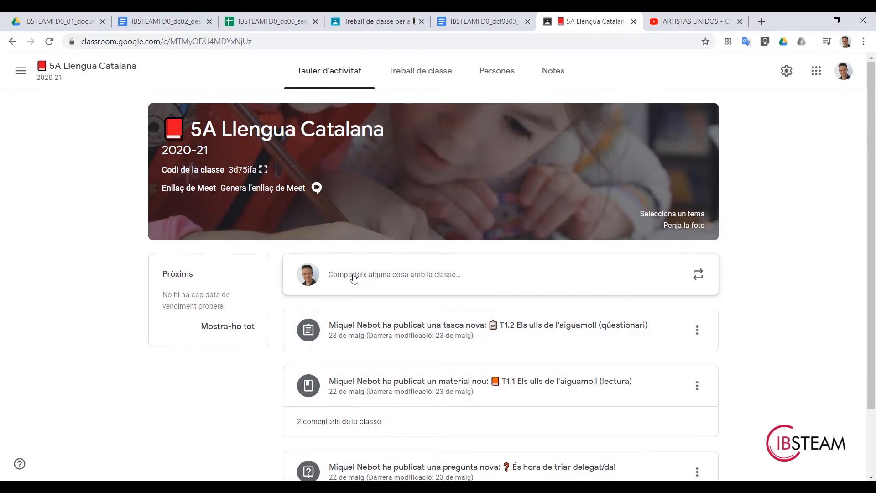
scroll(381, 347, down, 2)
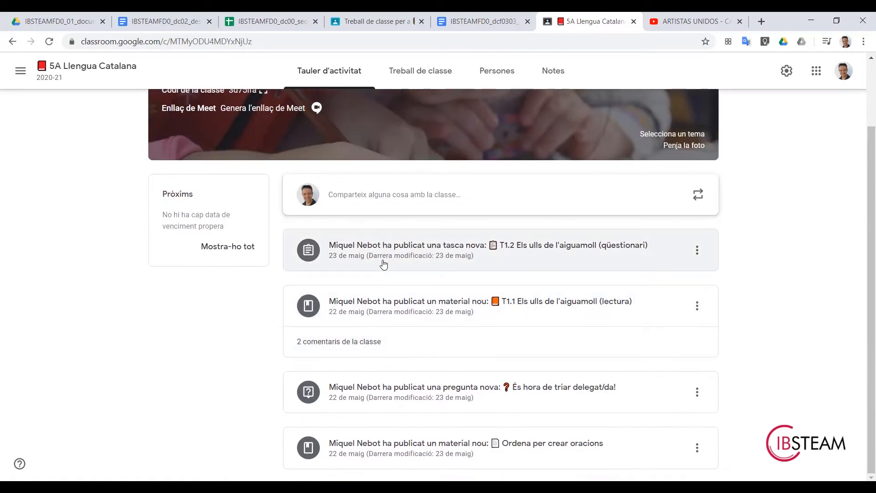
scroll(378, 300, up, 2)
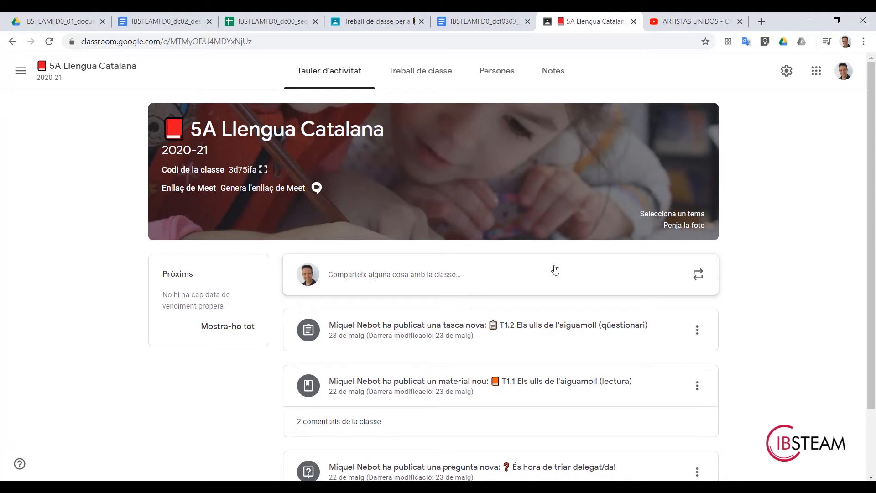
Set "El treball de classe al tauler d'activitat" to "Mostra els fitxers adjunts i els detalls", save the class settings and review the posts on the activity board.
click(787, 71)
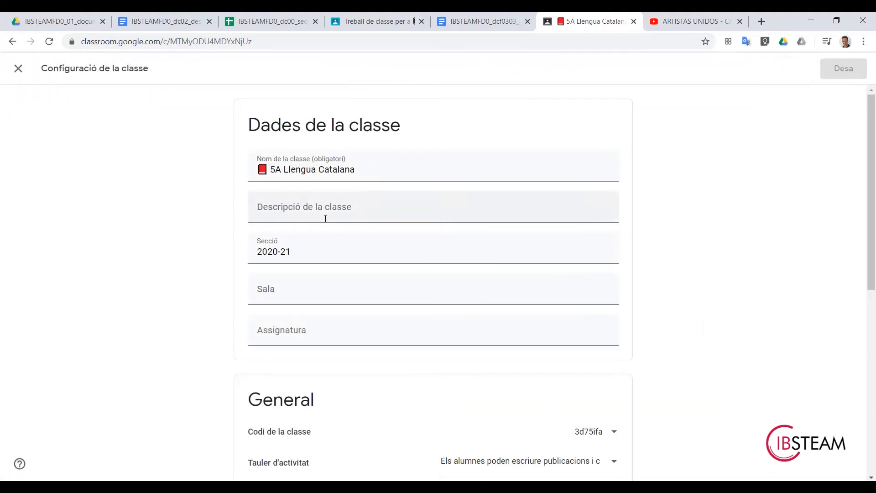
scroll(325, 233, down, 6)
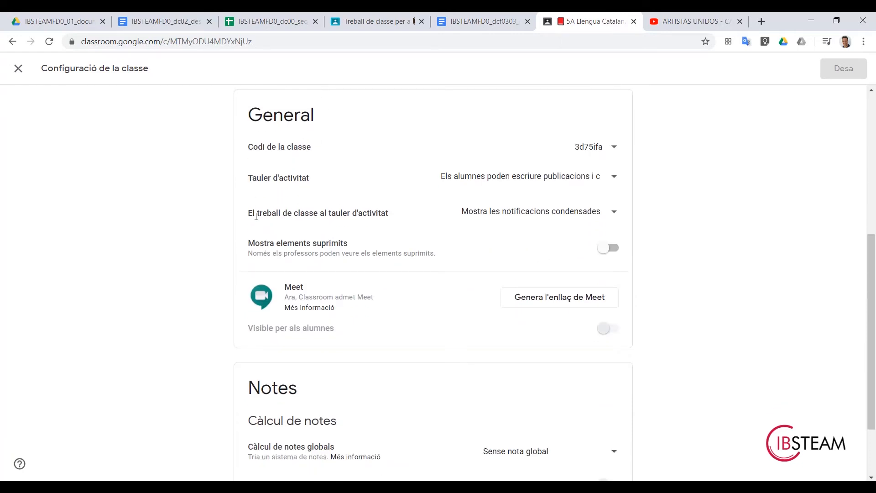
drag(249, 211, 395, 215)
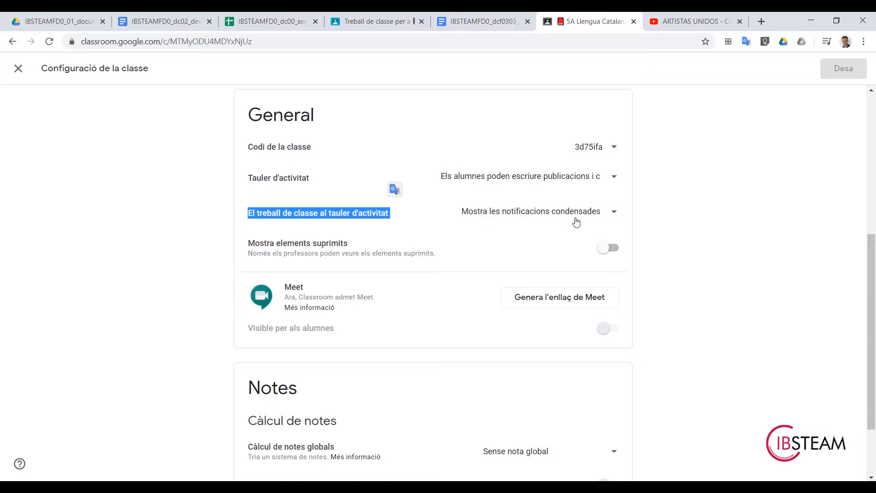
click(616, 214)
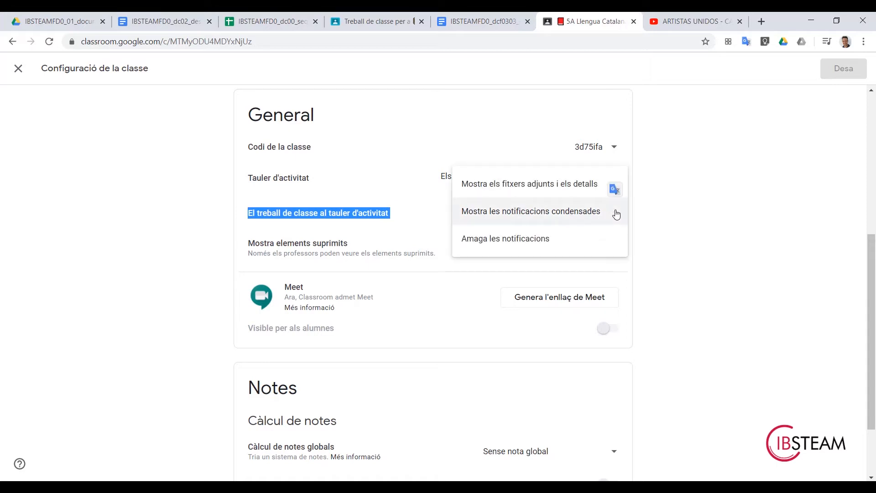
click(484, 187)
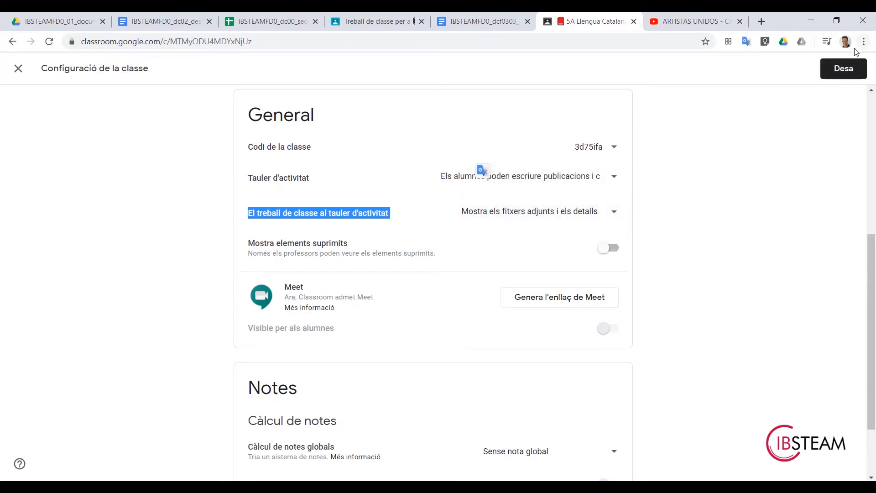
click(843, 69)
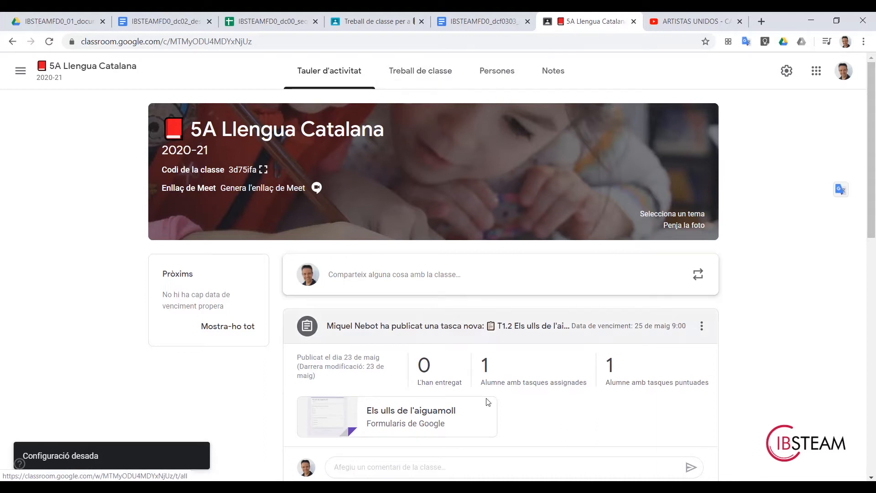
scroll(474, 352, down, 2)
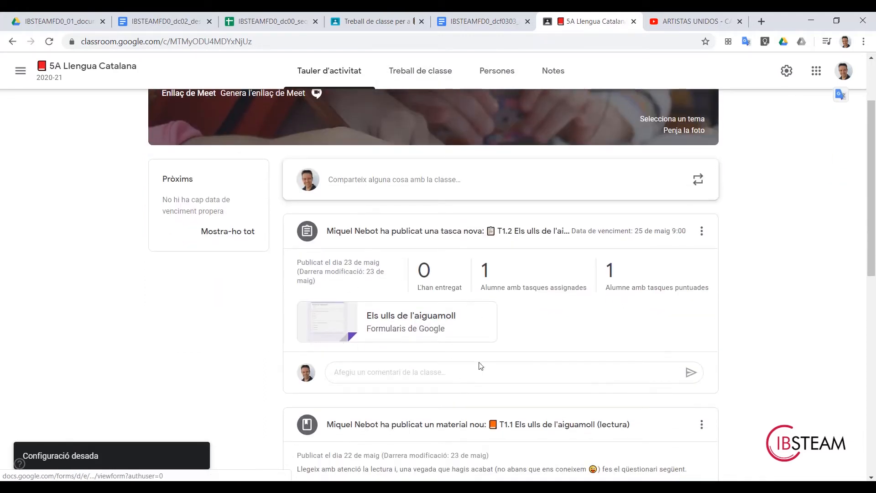
scroll(483, 361, down, 6)
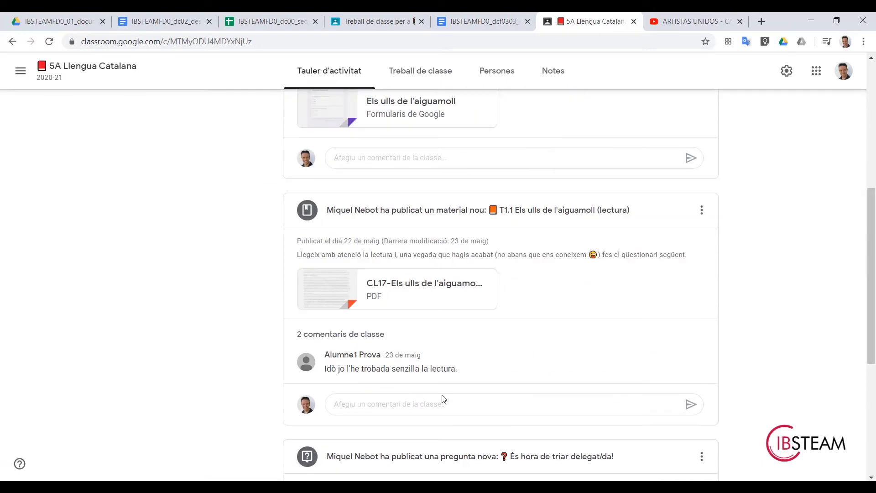
scroll(444, 399, up, 10)
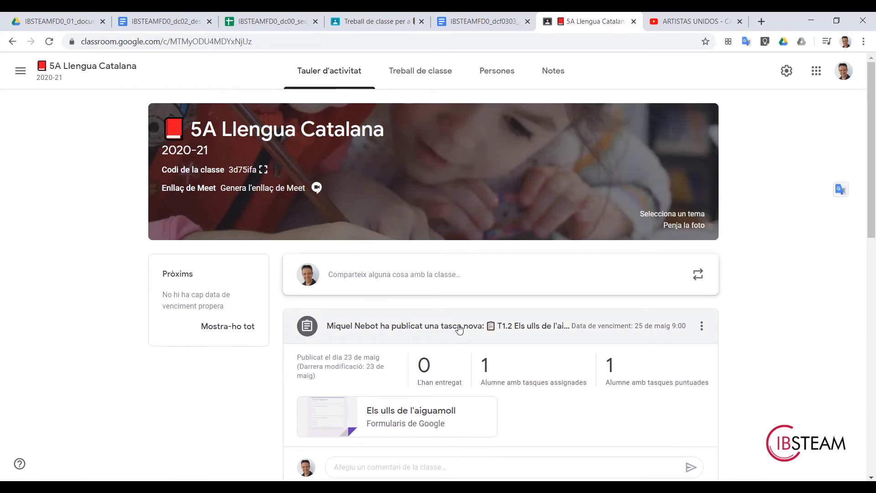
Set "El treball de classe al tauler d'activitat" to "Amaga les notificacions", save, and check Treball de classe and the activity board.
click(787, 71)
scroll(315, 375, down, 5)
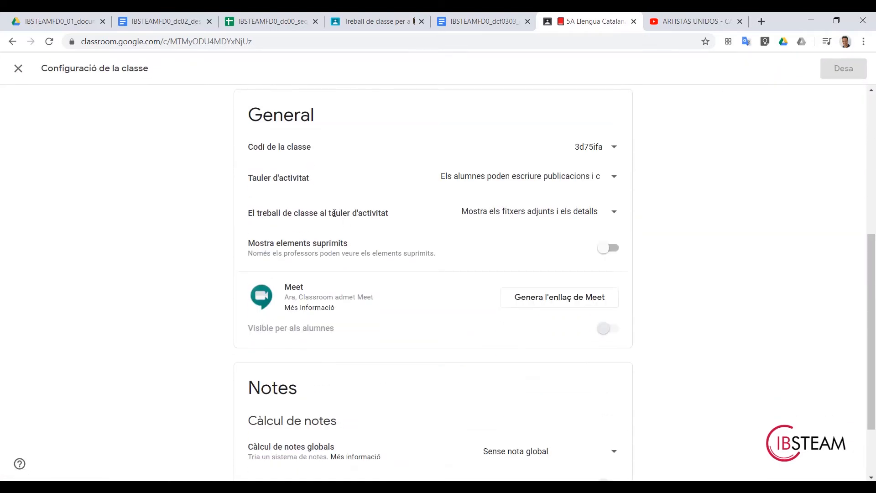
drag(251, 213, 400, 220)
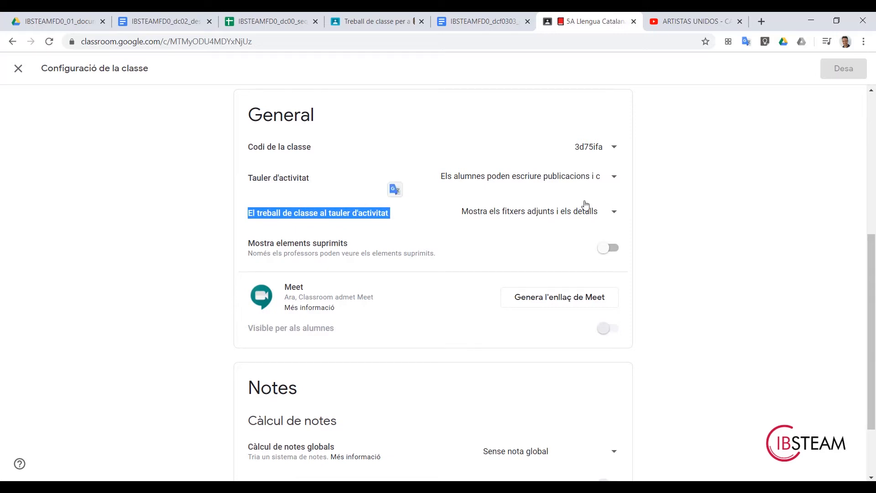
click(615, 212)
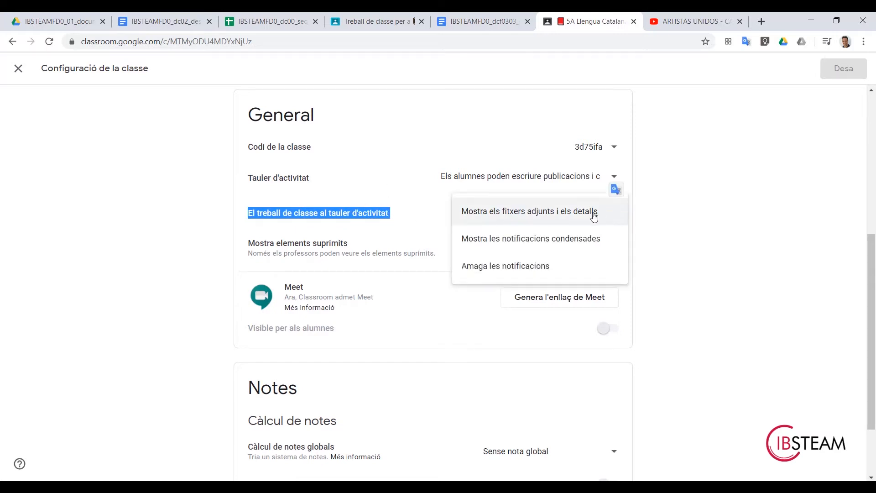
click(512, 265)
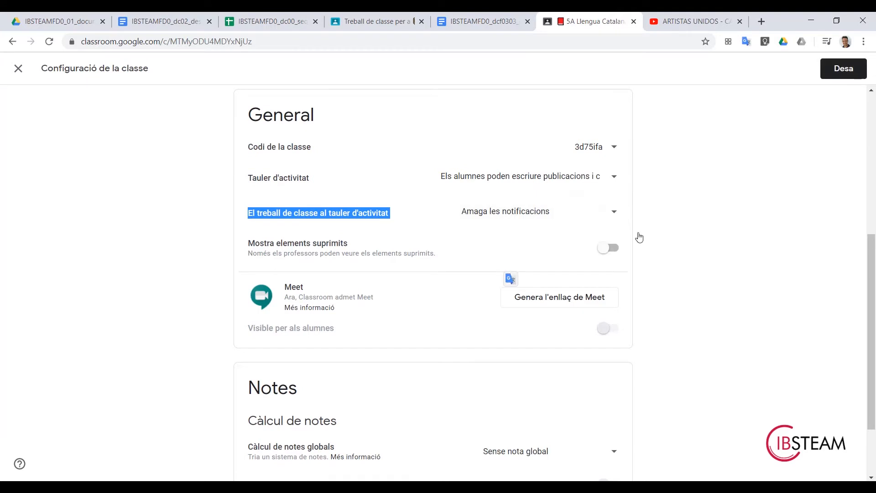
click(830, 69)
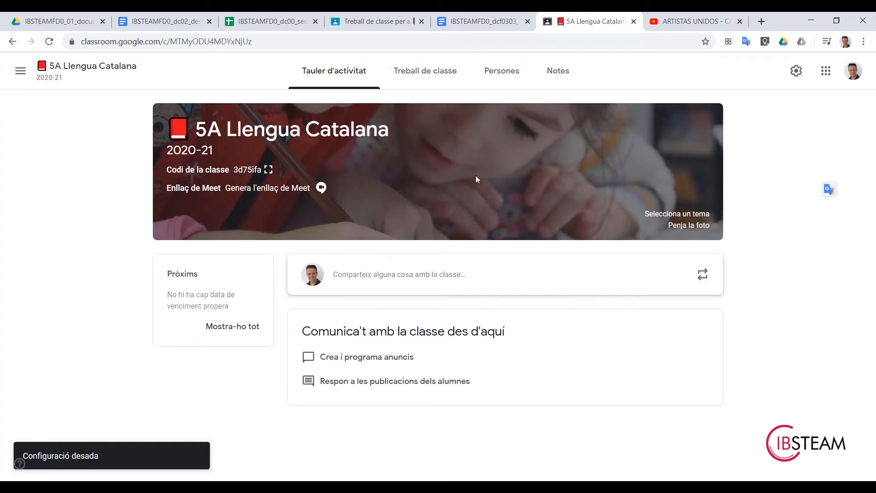
click(427, 77)
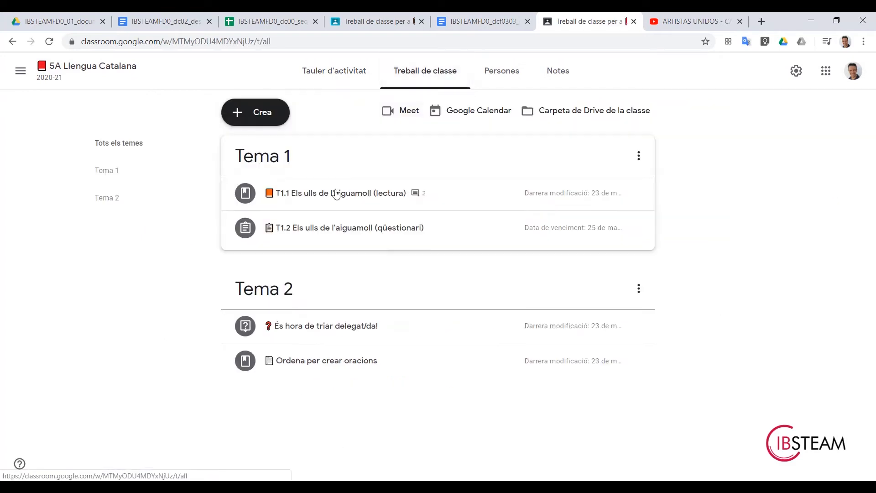
click(344, 81)
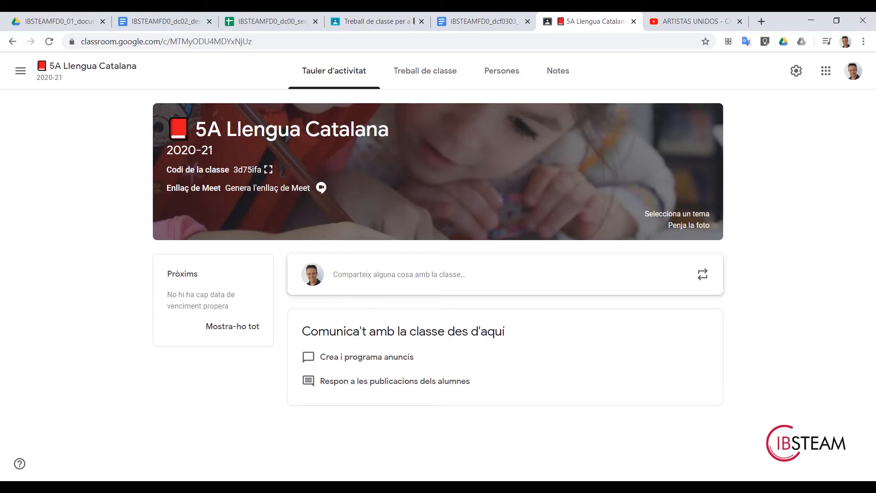
Switch to the student's incognito browser window, open mail.google.com beside the assignment page and check which account is signed in.
click(194, 437)
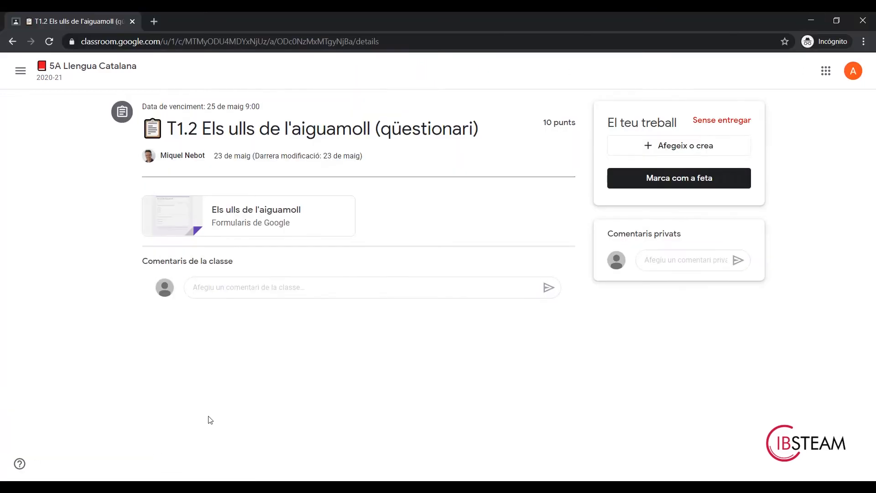
click(155, 21)
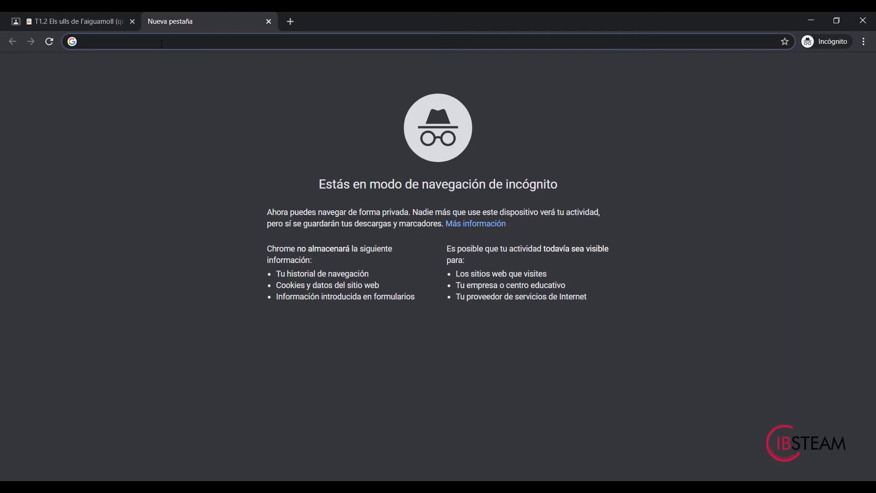
text(mail.google.com)
key(Return)
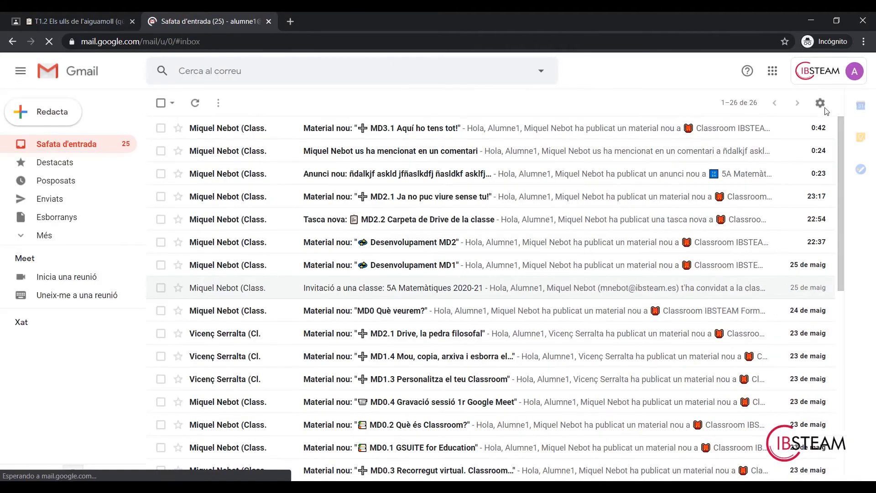
click(856, 77)
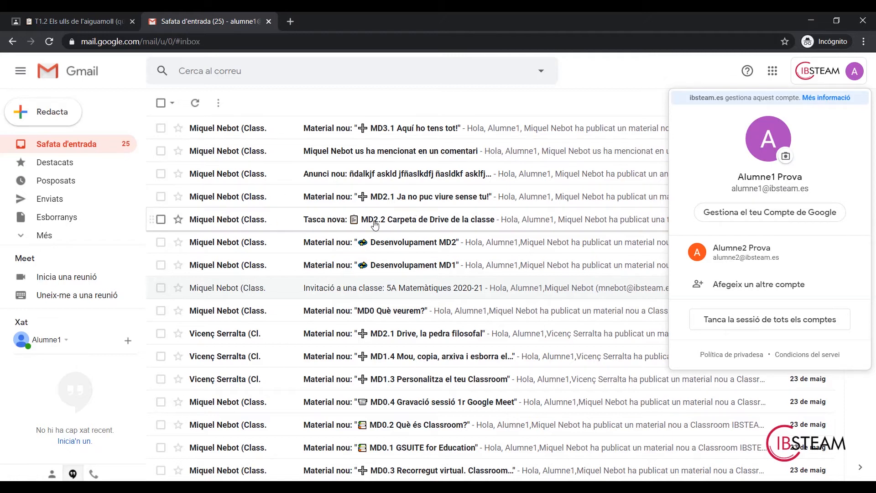
click(669, 82)
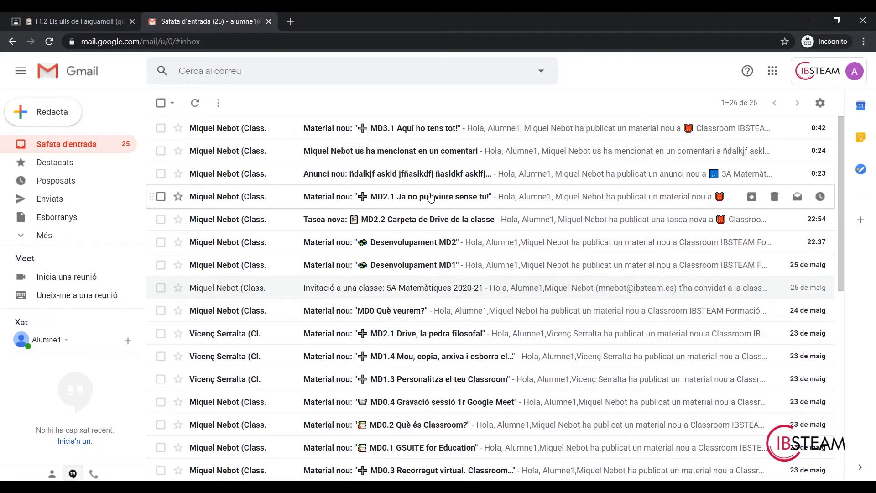
Activate the Notificacions category for the student's Gmail inbox, save the configuration and show the messages in that category.
click(821, 104)
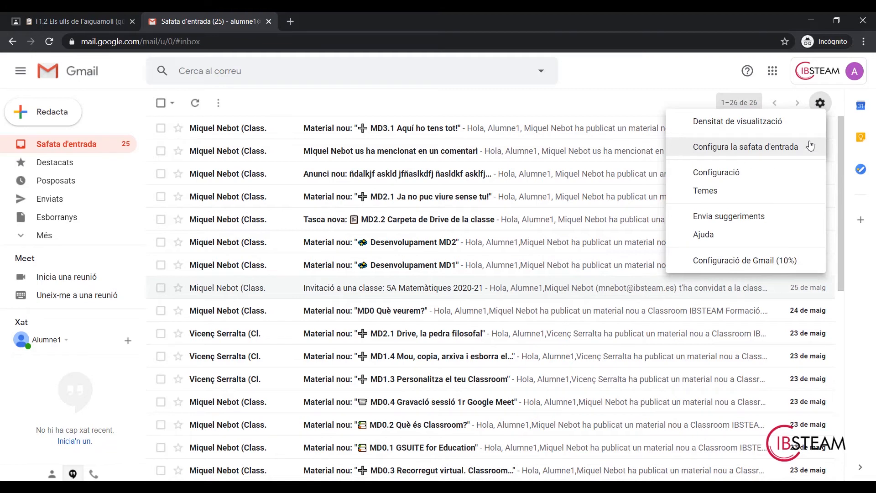
click(742, 152)
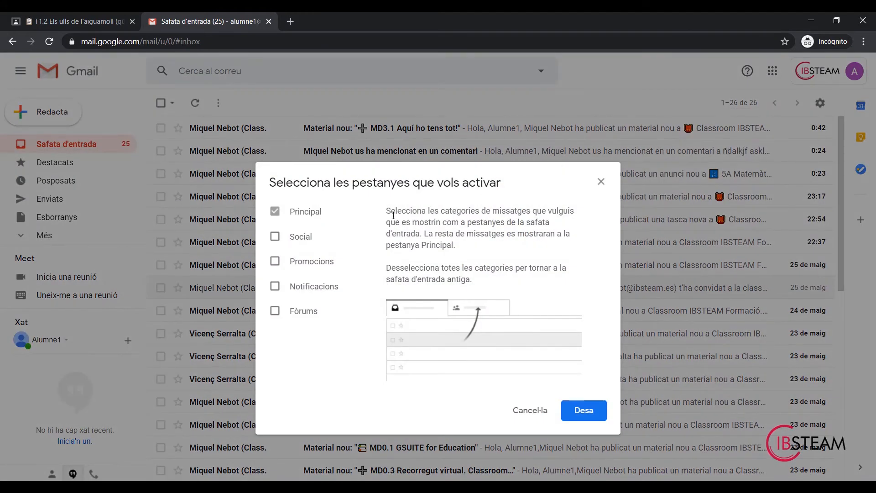
mouse_move(275, 293)
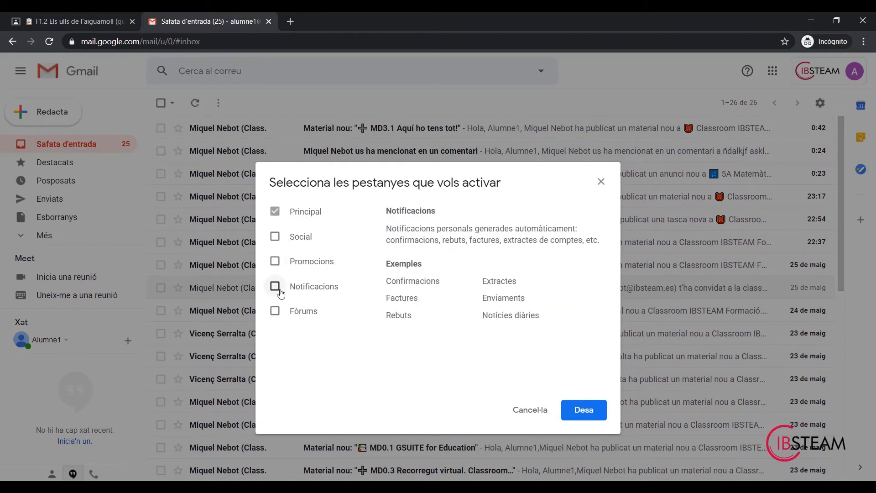
click(276, 293)
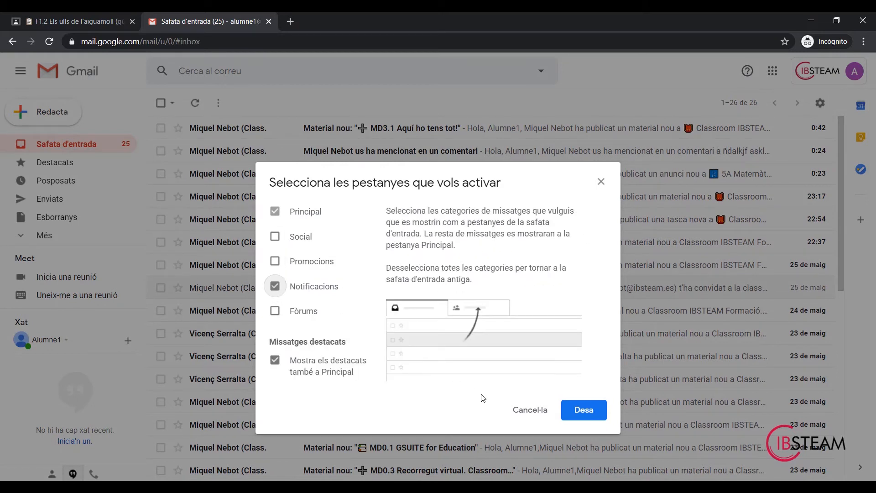
click(589, 414)
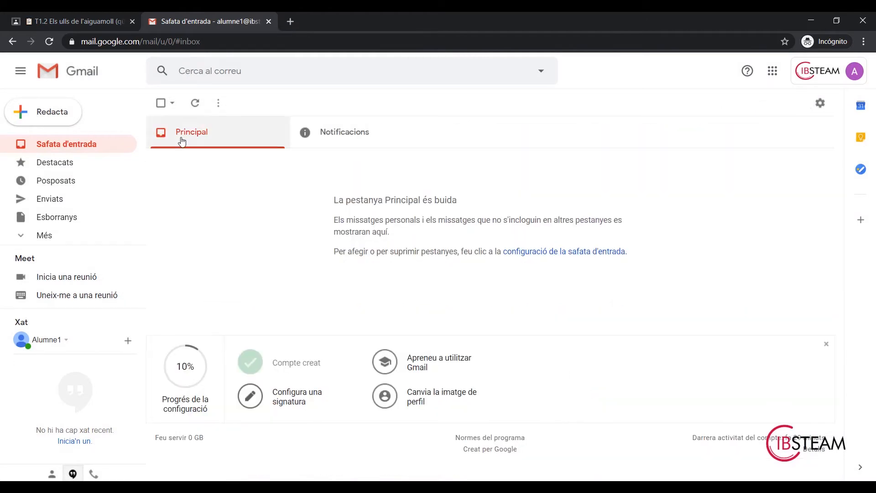
click(339, 139)
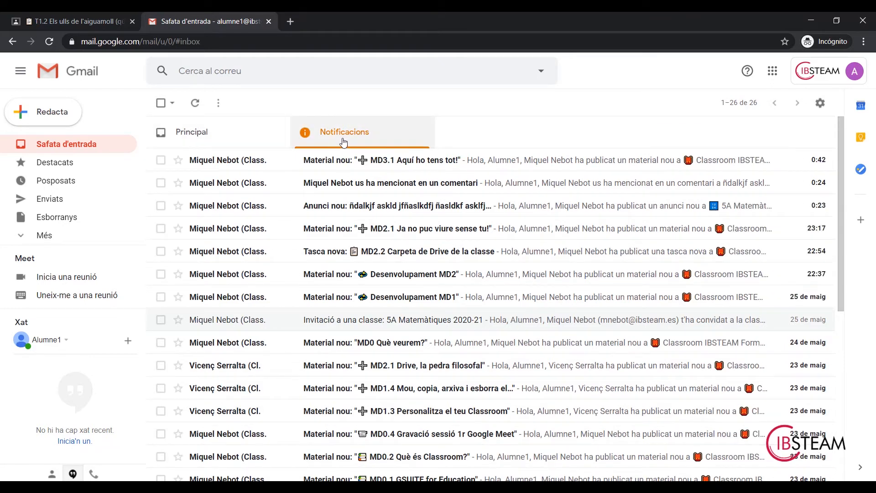
Compare the Principal and Notificacions categories of the student's inbox, checking the inbox category configuration in between without changing it.
click(218, 132)
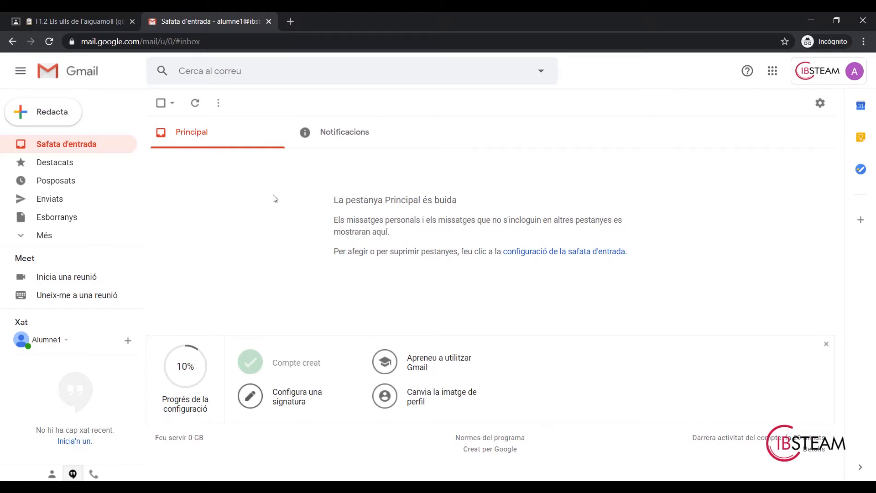
click(821, 103)
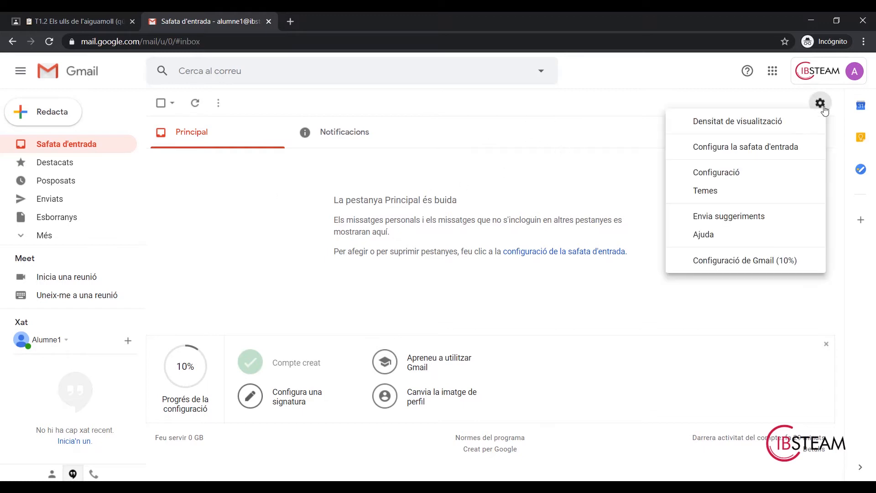
click(771, 150)
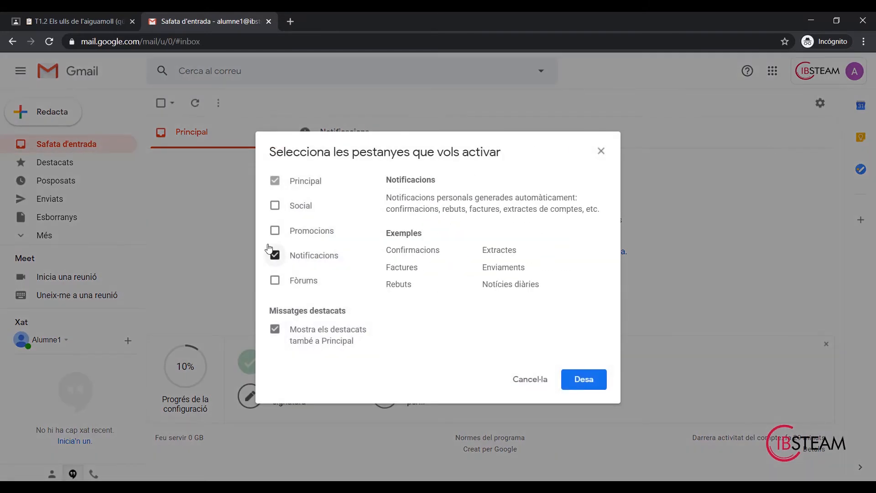
click(520, 378)
click(364, 145)
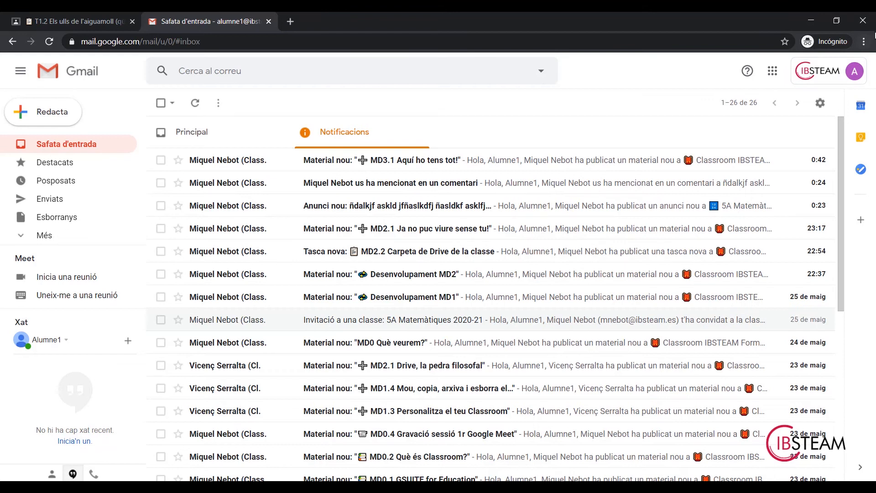
Switch to the teacher's browser window, open mail.google.com in a new tab and show the messages in the Notificacions category.
click(812, 21)
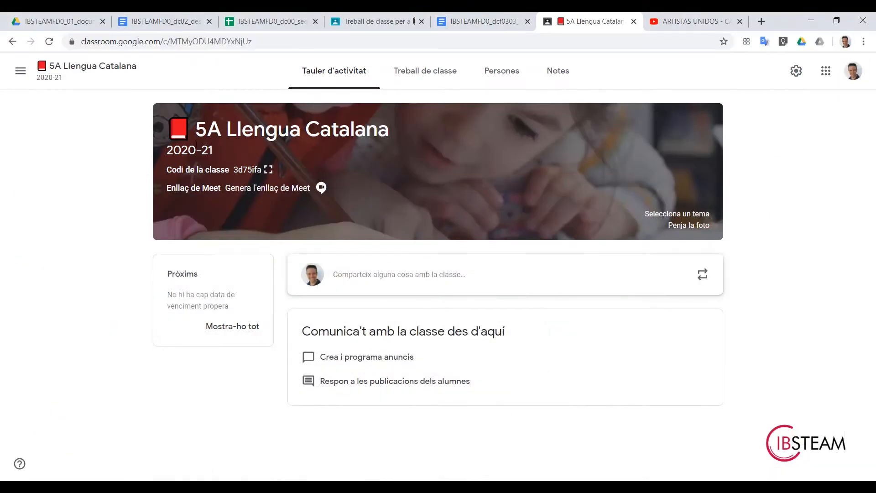
click(761, 21)
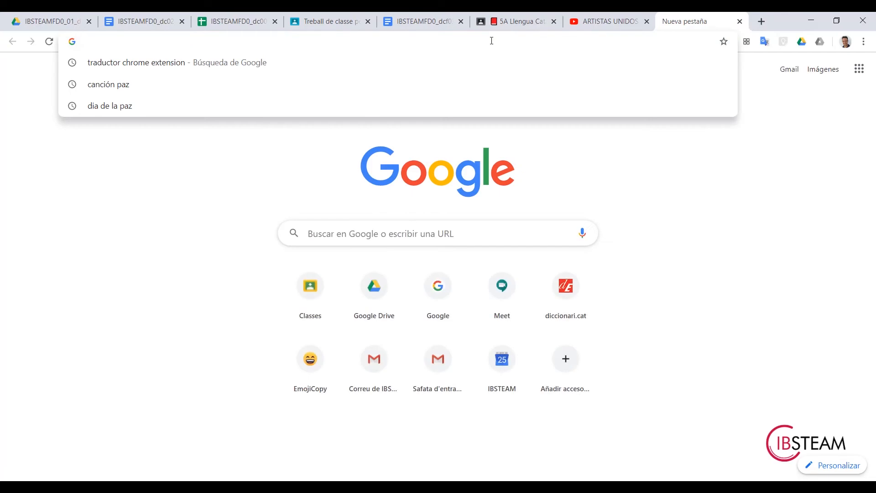
text(mail.google.com)
key(Return)
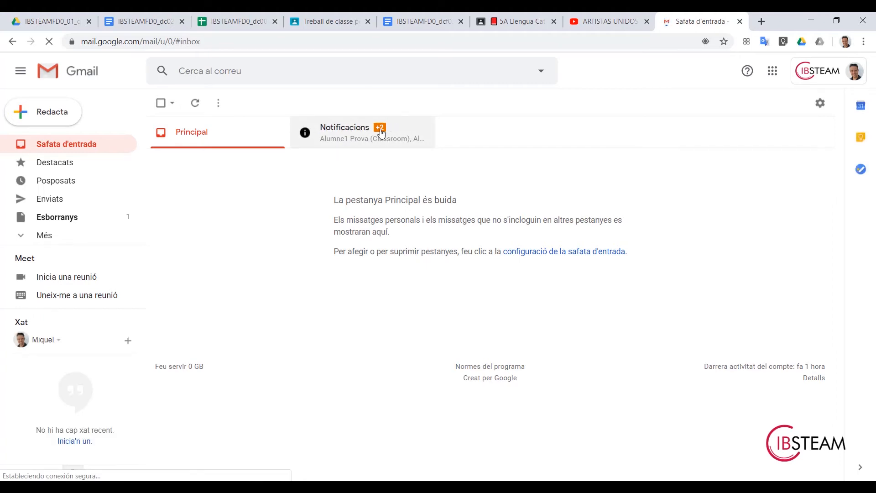
click(351, 131)
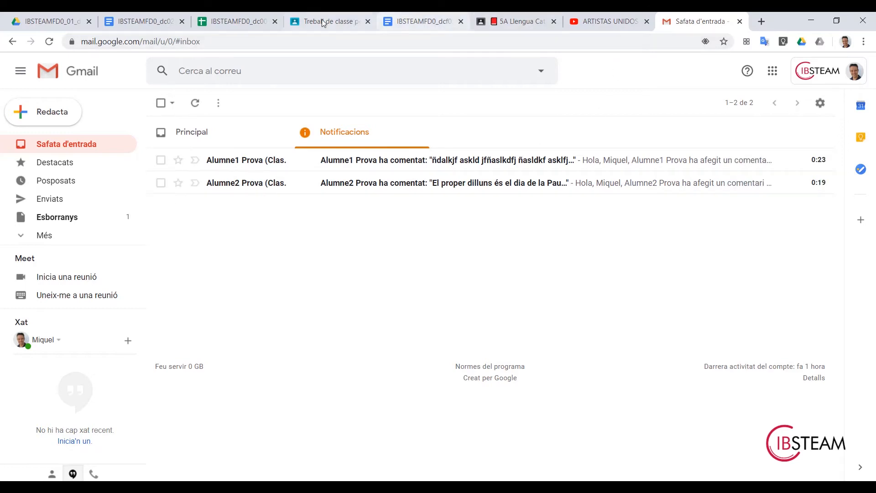
Return to the 5A Llengua Catalana class and look at its navigation menu, class settings and Google apps list without changing anything.
click(356, 20)
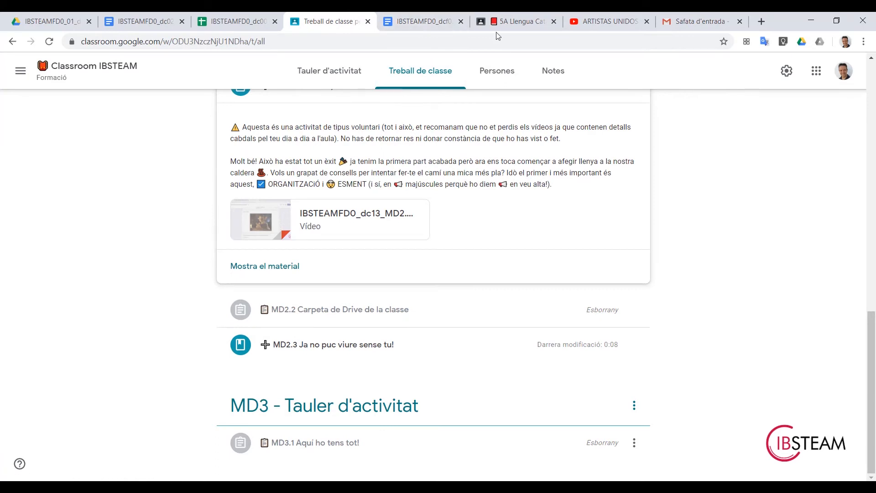
click(520, 21)
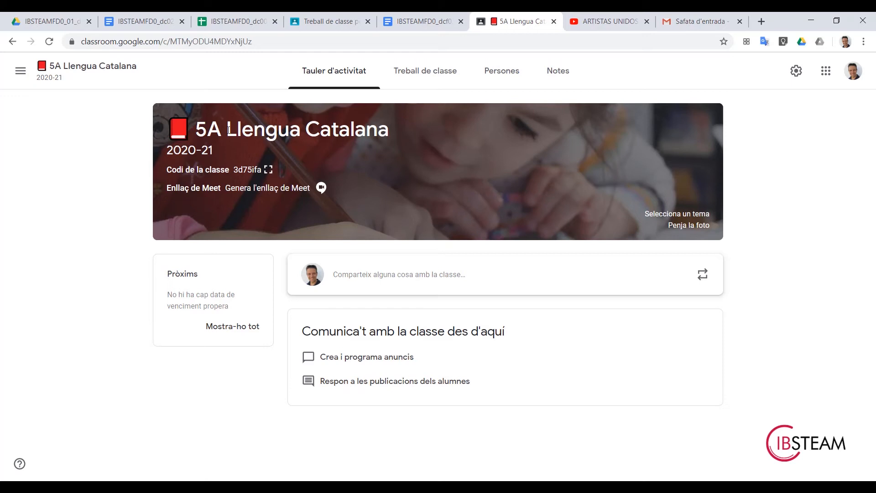
click(19, 72)
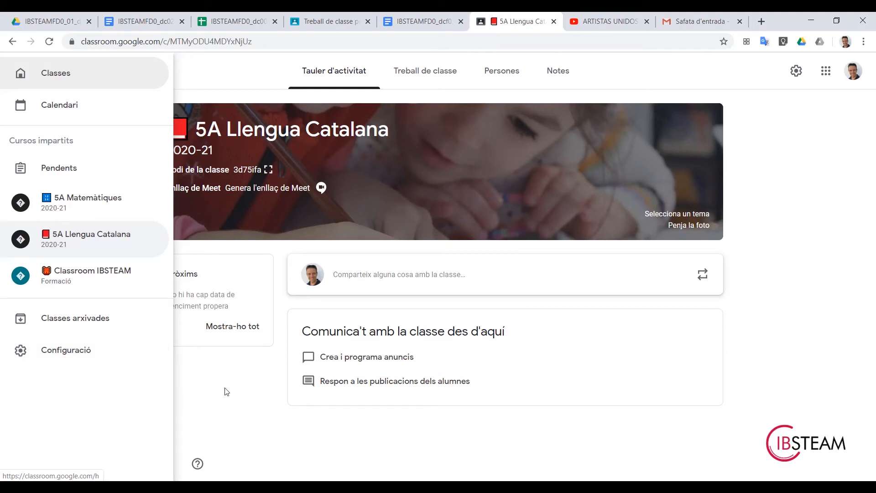
click(796, 71)
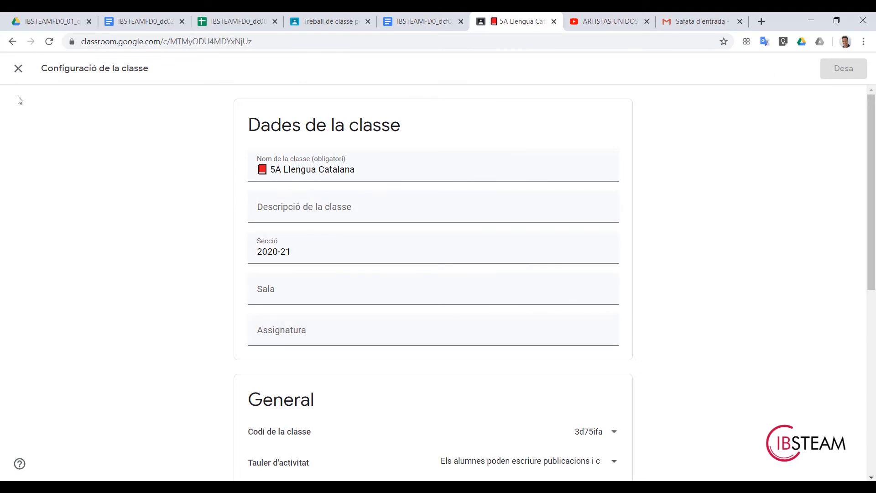
click(17, 69)
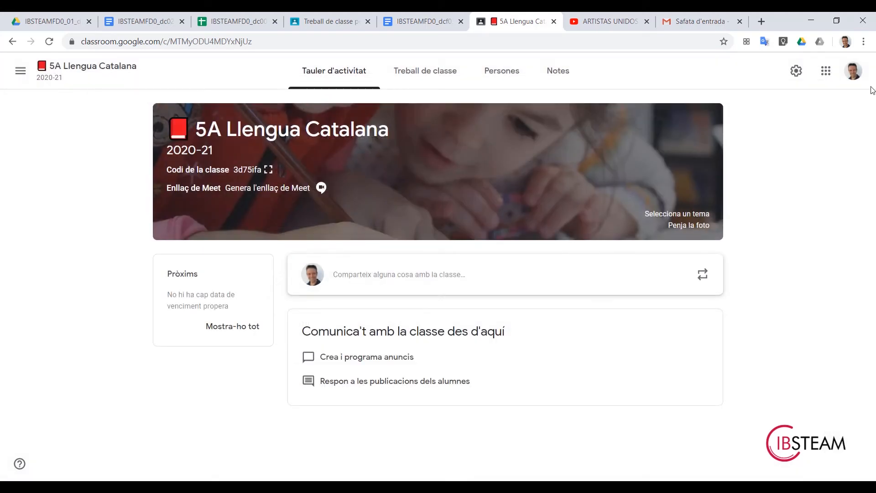
click(826, 71)
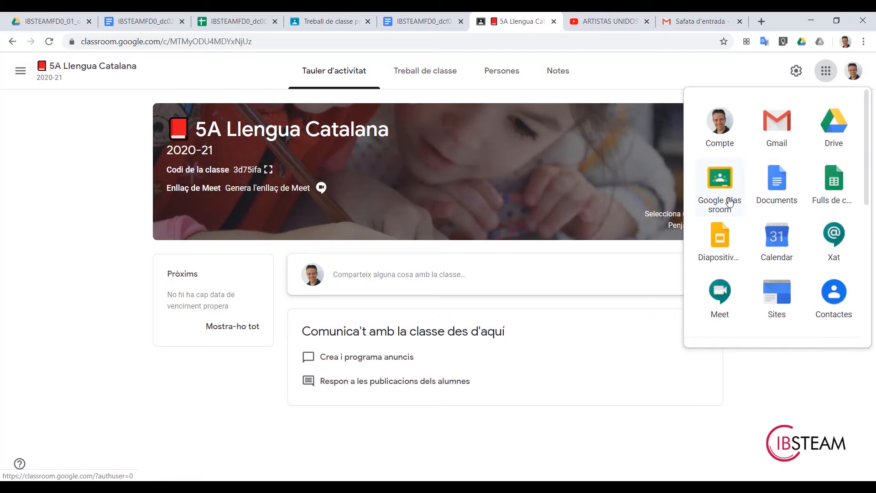
click(62, 150)
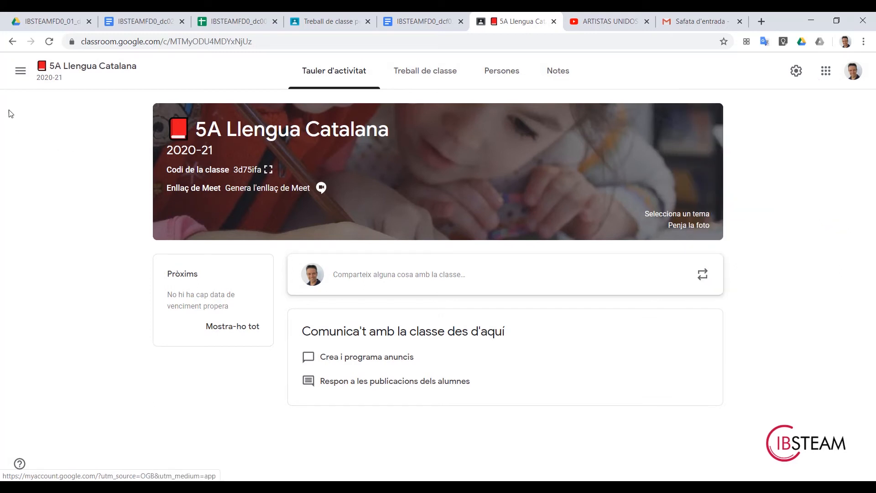
Open Classroom's general Configuració page and check which account is signed in.
click(19, 74)
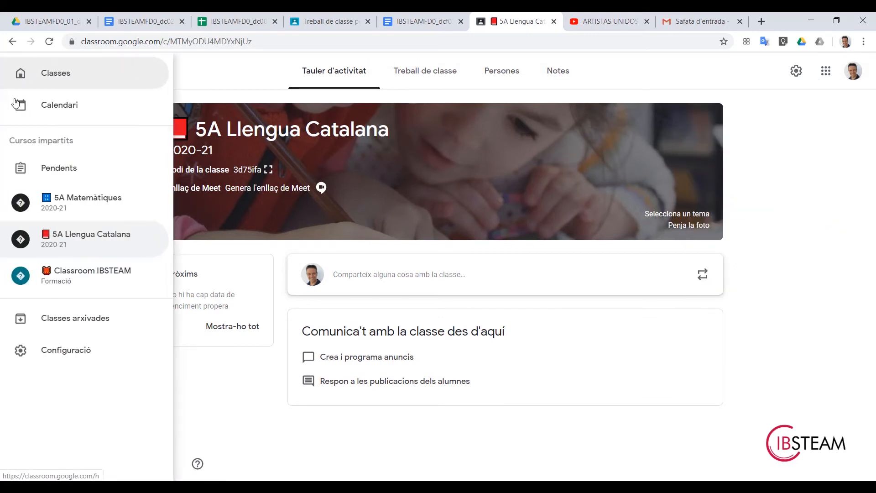
click(37, 356)
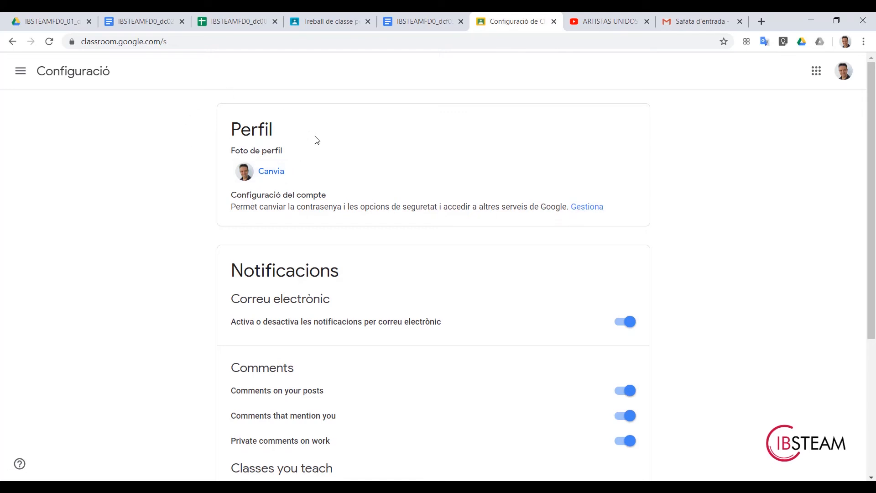
click(844, 71)
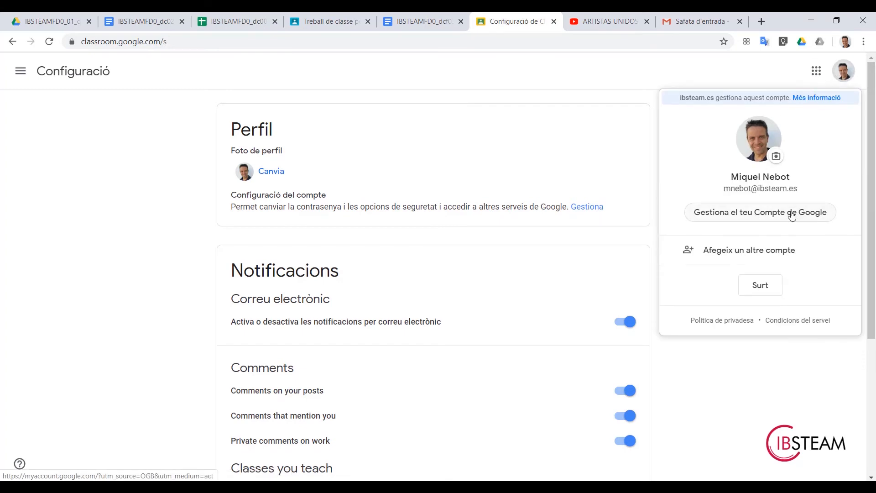
click(100, 183)
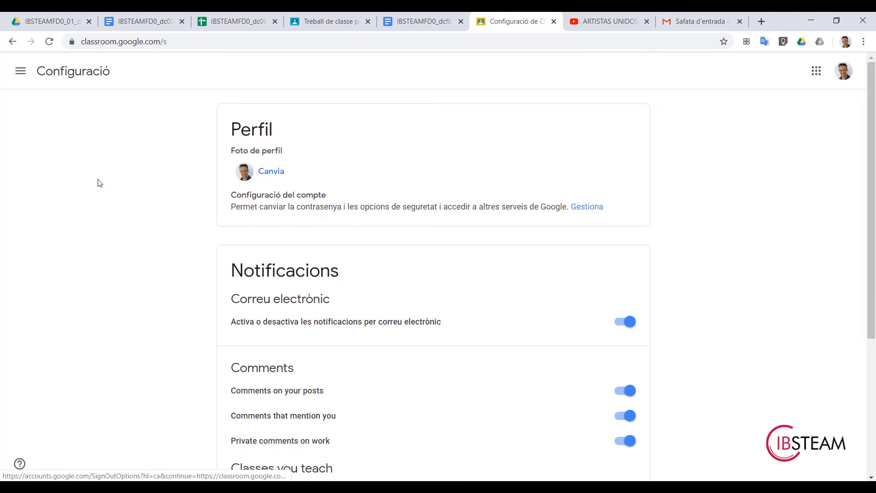
Turn the setting "Activa o desactiva les notificacions per correu electrònic" off and back on.
scroll(385, 234, down, 4)
scroll(388, 235, up, 2)
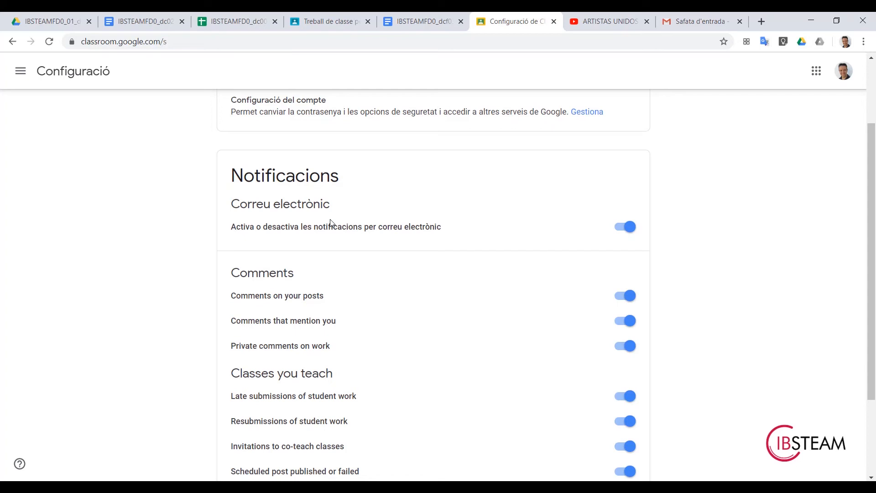
click(623, 227)
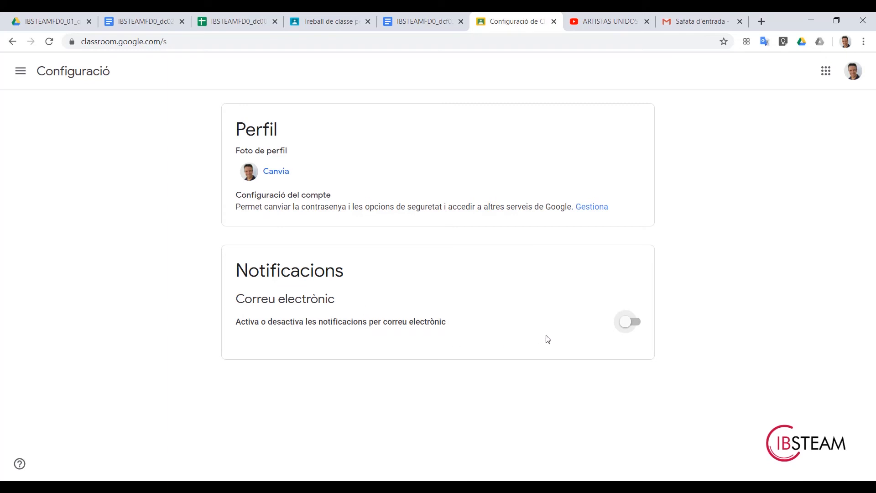
click(640, 324)
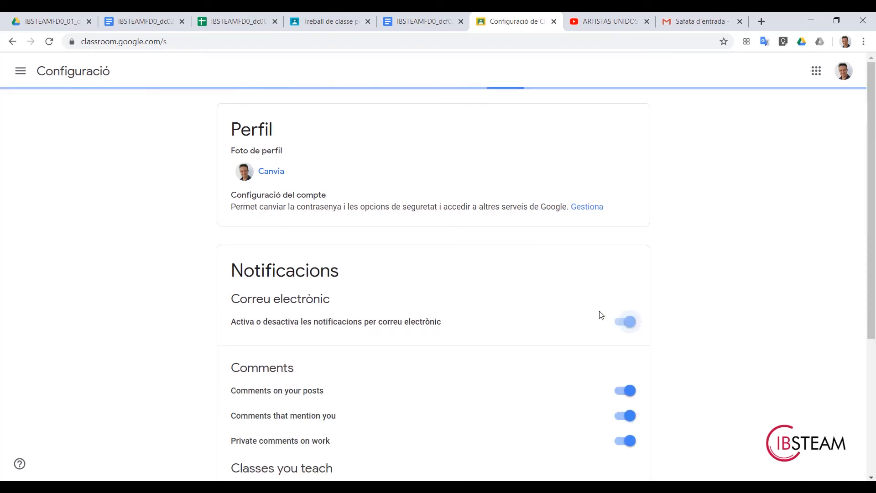
Turn the three Comments notifications off and back on, and do the same with "Scheduled post published or failed".
scroll(510, 314, down, 4)
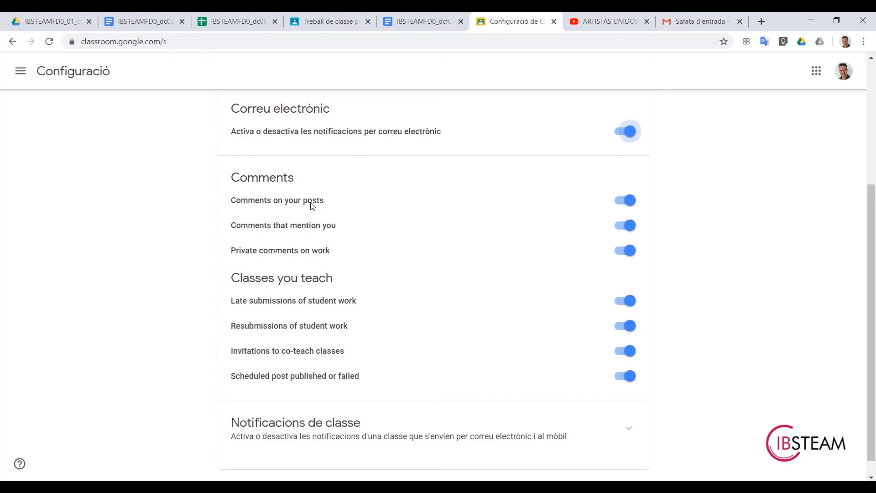
click(623, 202)
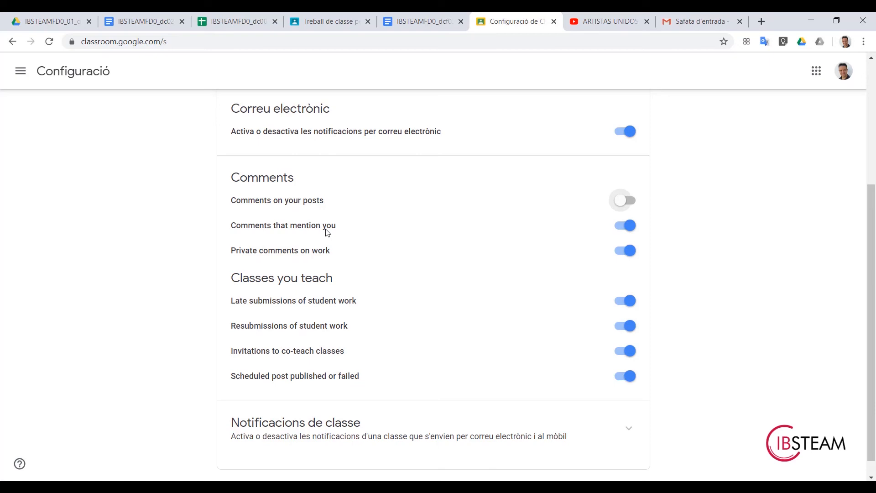
click(623, 225)
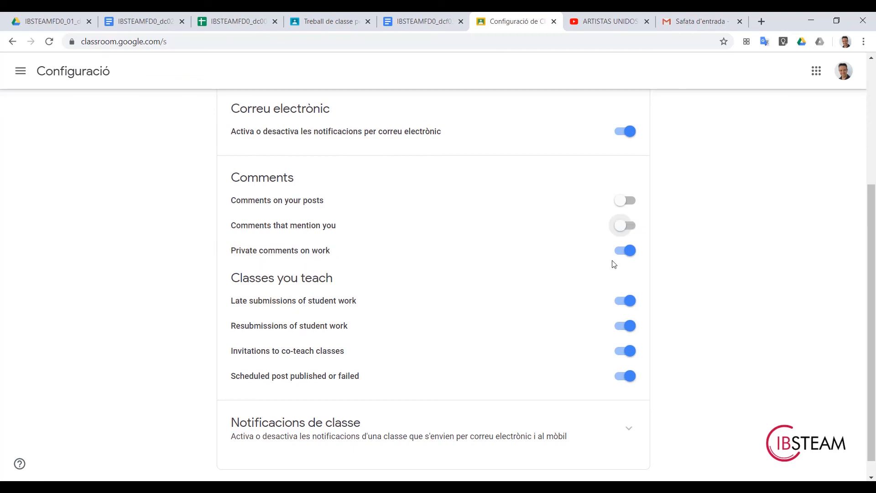
click(624, 251)
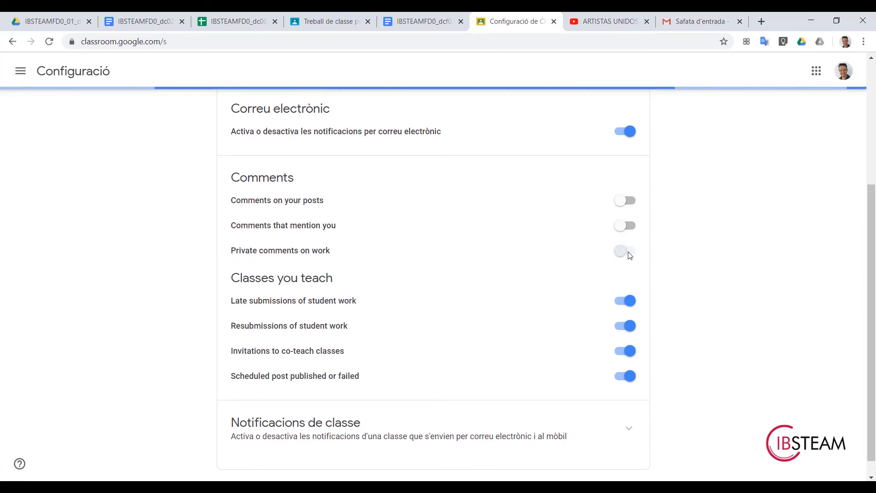
click(629, 254)
click(631, 227)
click(632, 203)
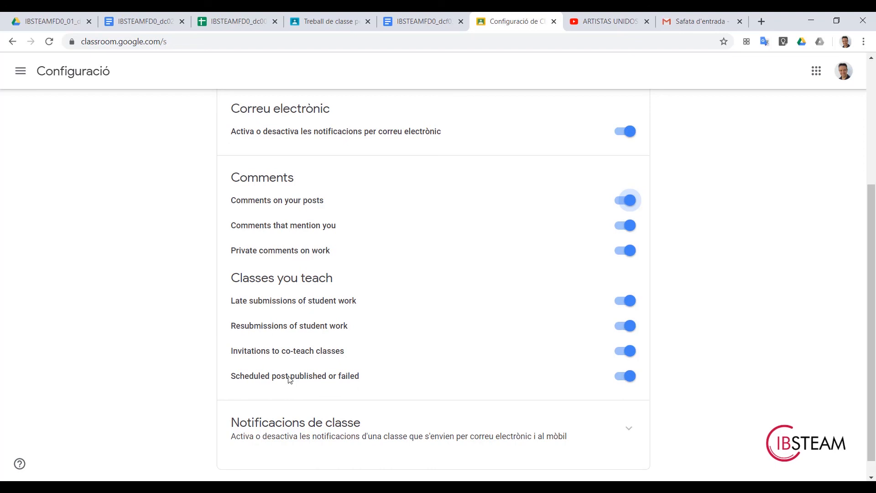
click(623, 377)
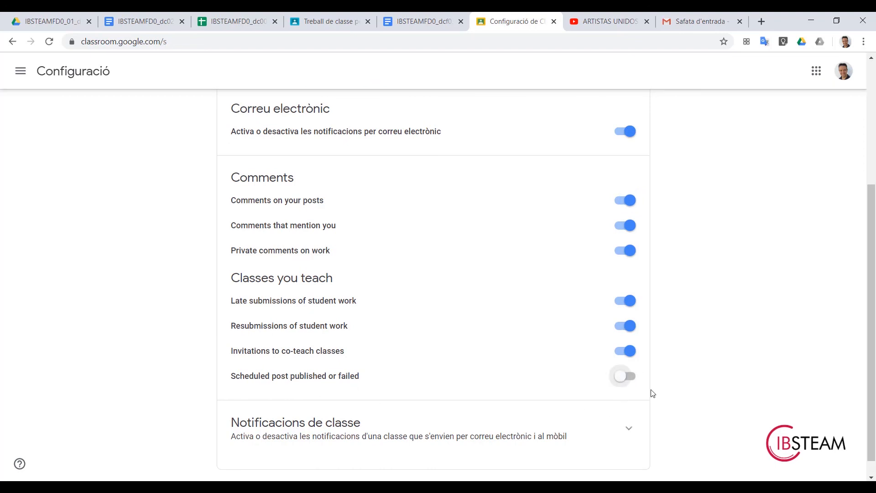
click(631, 378)
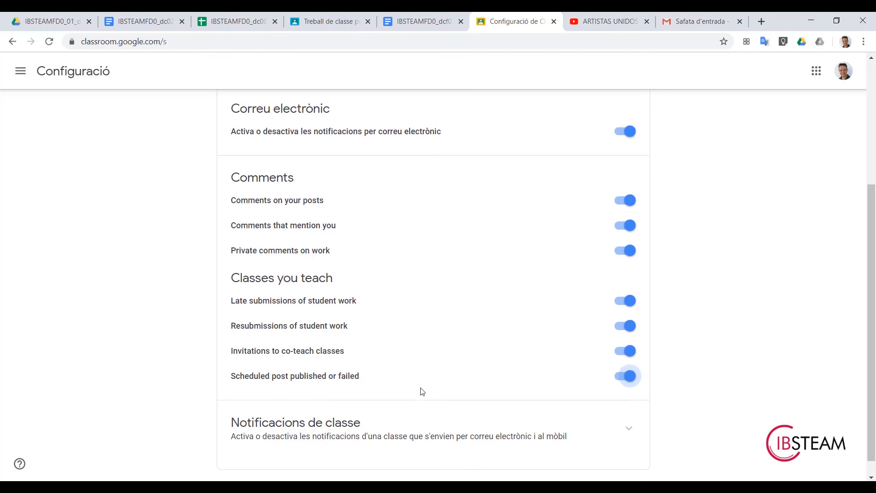
Expand Notificacions de classe and turn the notifications for 5A Llengua Catalana and Classroom IBSTEAM off and back on.
scroll(146, 411, down, 1)
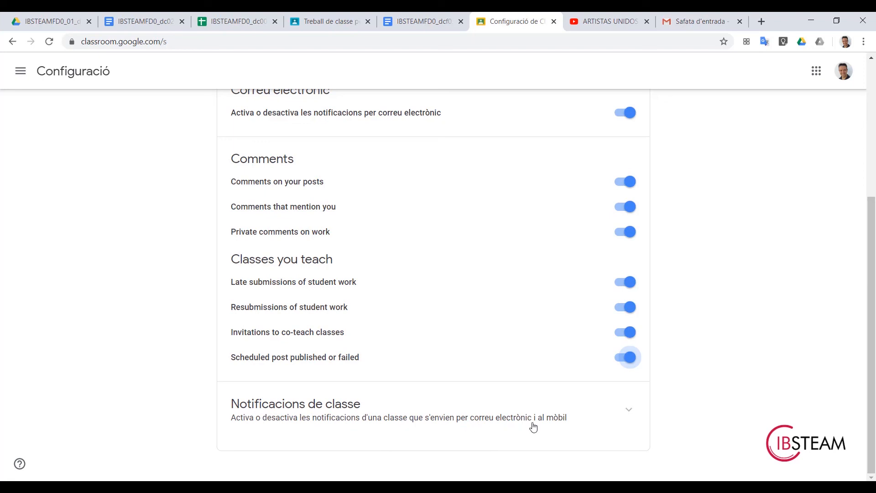
click(630, 411)
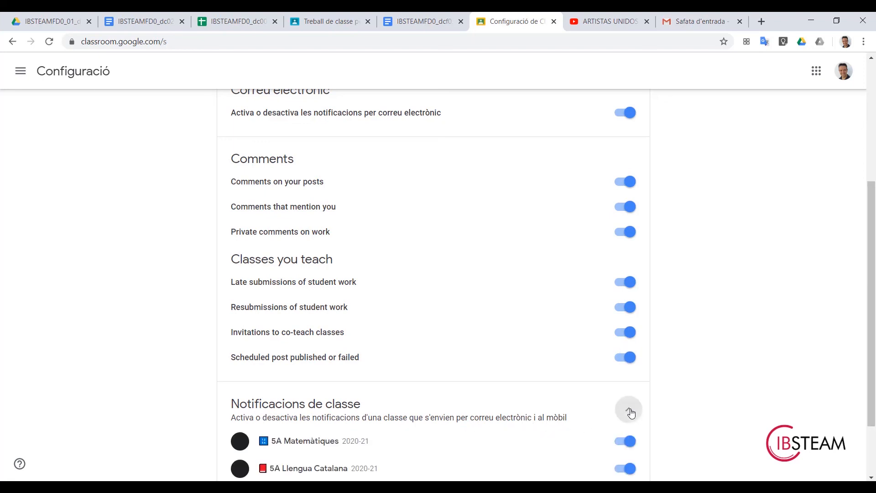
scroll(538, 413, down, 2)
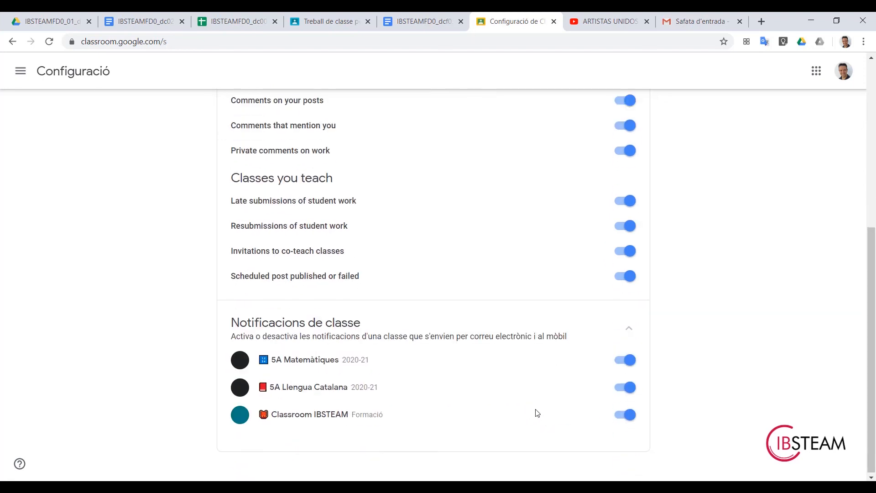
click(624, 389)
click(618, 416)
click(630, 389)
click(627, 414)
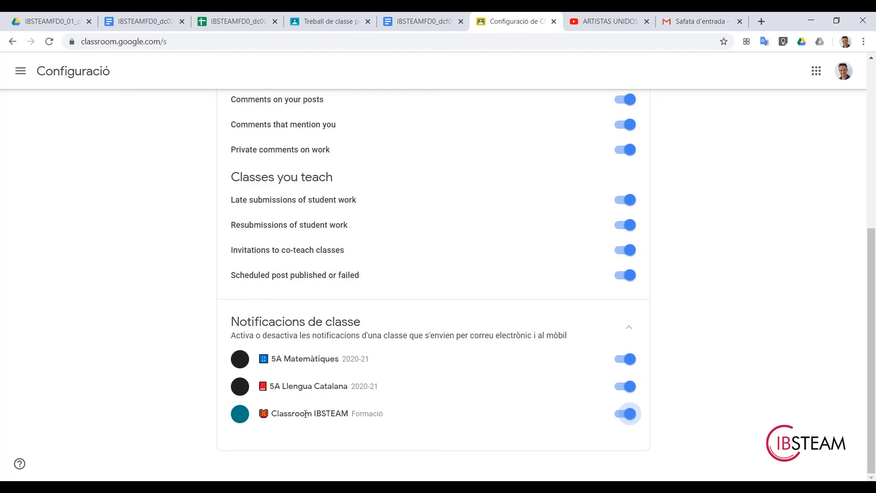
scroll(337, 383, up, 6)
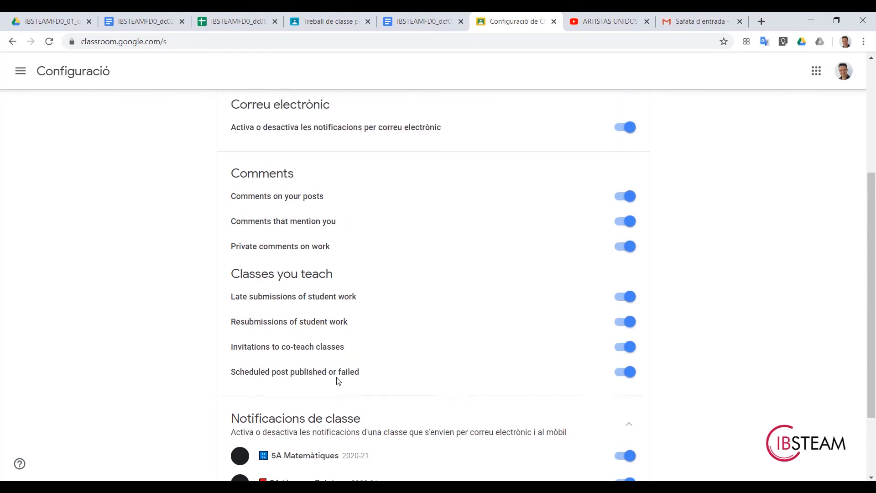